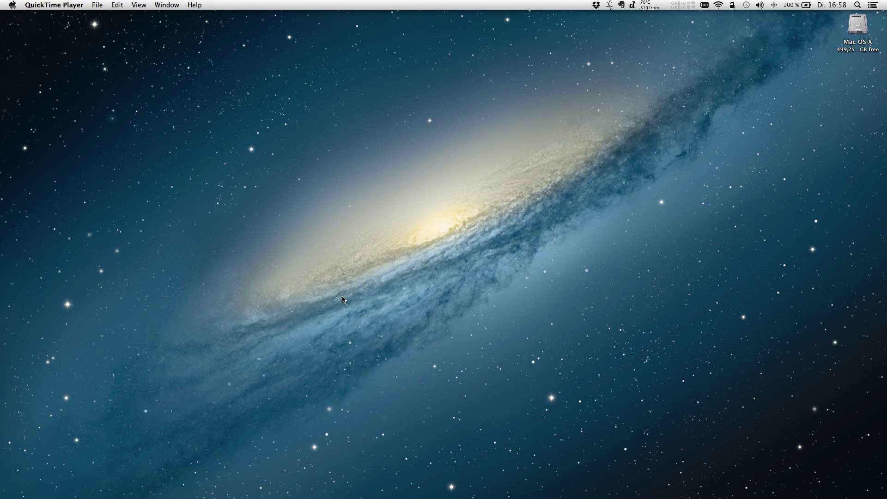
- Open the Utilities folder in Finder and select Audio MIDI Setup.app
left_click(343, 299)
key("super+shift+a")
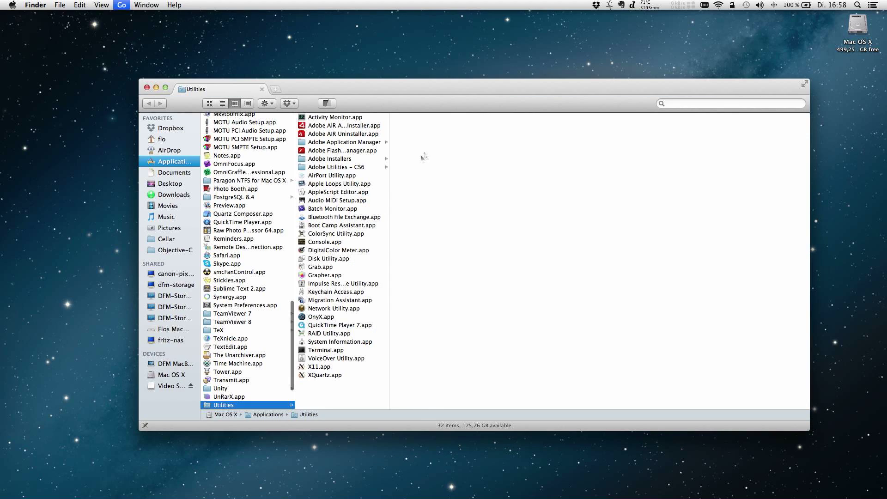
left_click(347, 201)
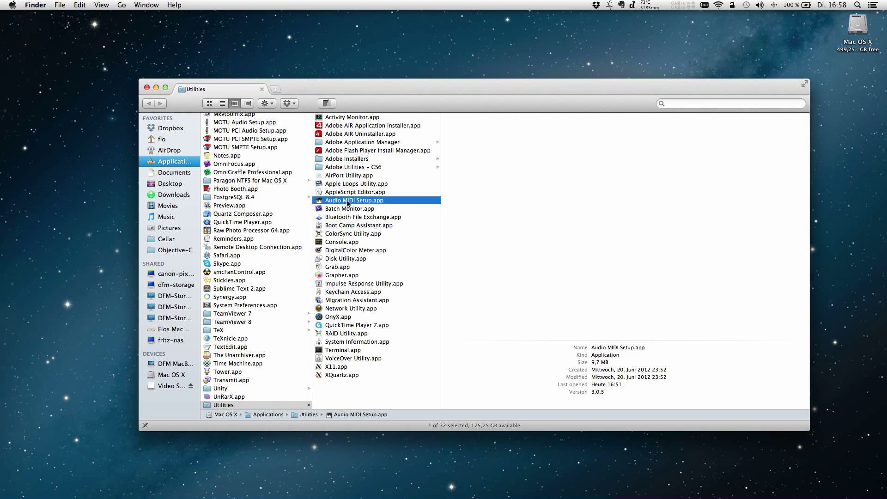
- Launch Audio MIDI Setup, show the MIDI Studio window, and open the Network device's MIDI Network Setup
double_click(347, 201)
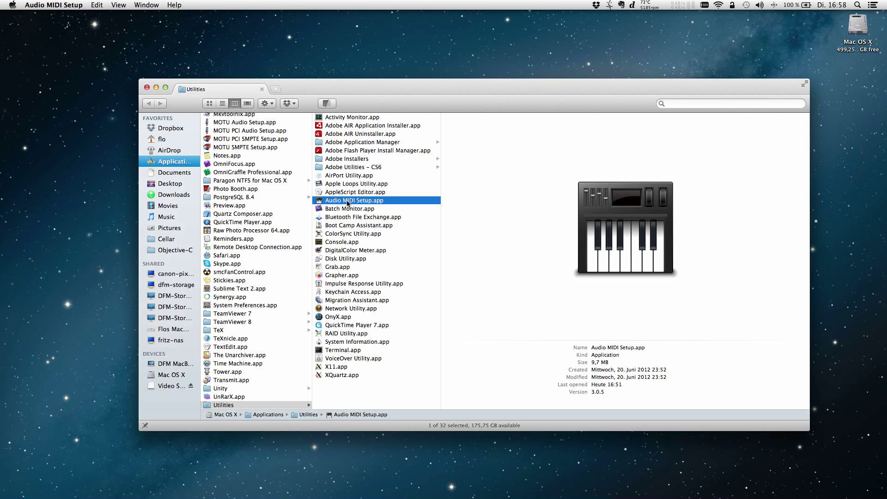
left_click(146, 5)
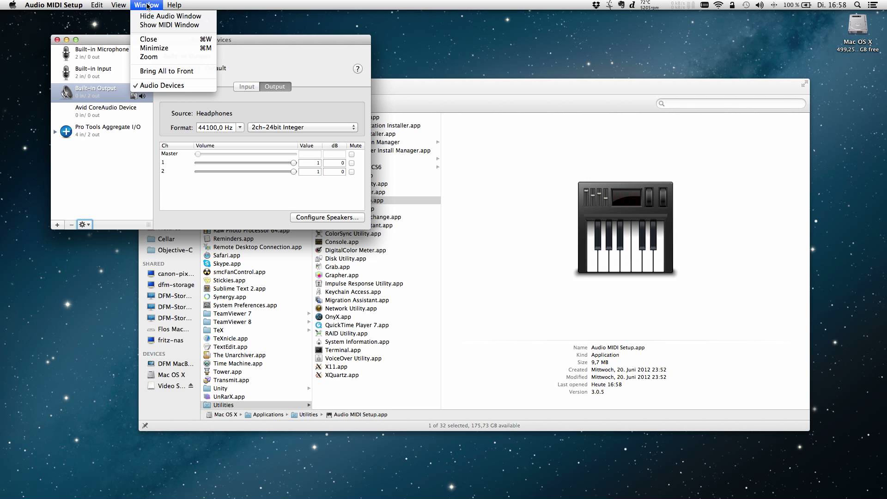
left_click(158, 25)
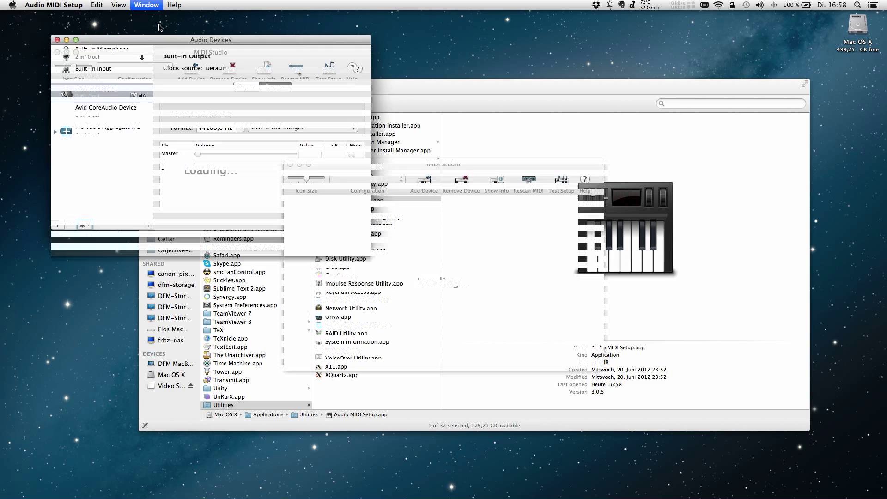
double_click(156, 115)
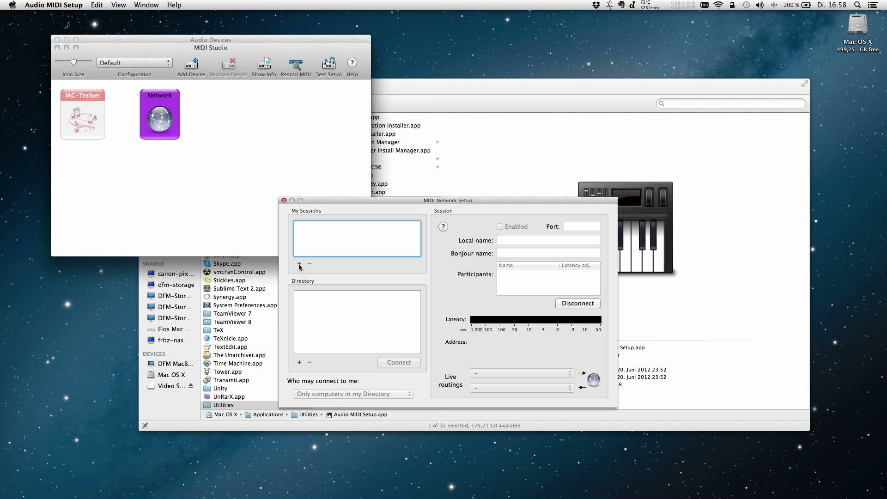
- Add a new network session and name it 'Mac Mini – Remote'
left_click(300, 264)
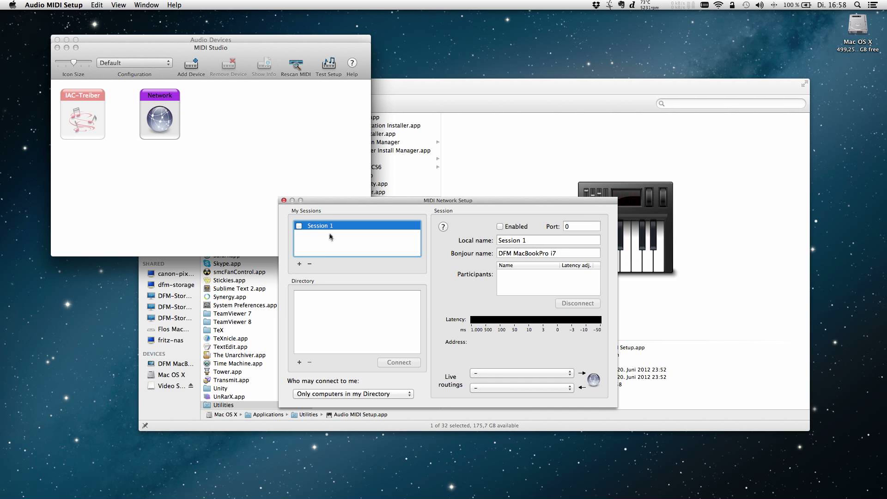
double_click(326, 225)
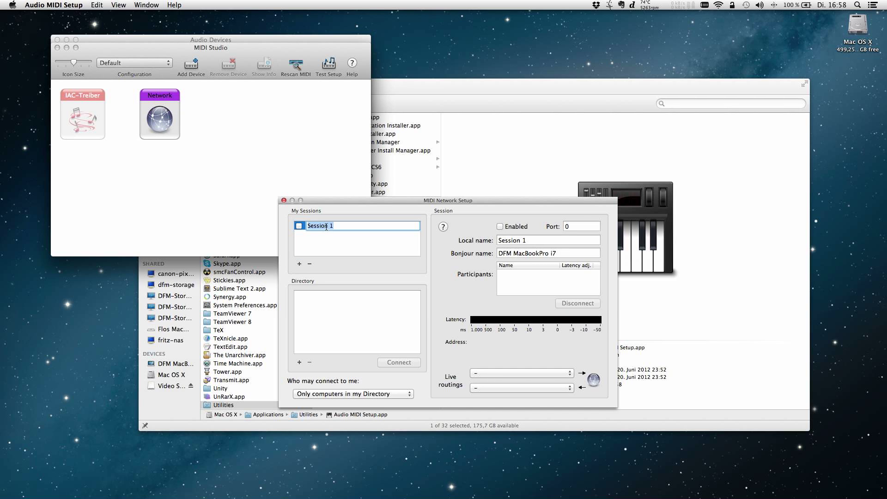
type("Mac Mini")
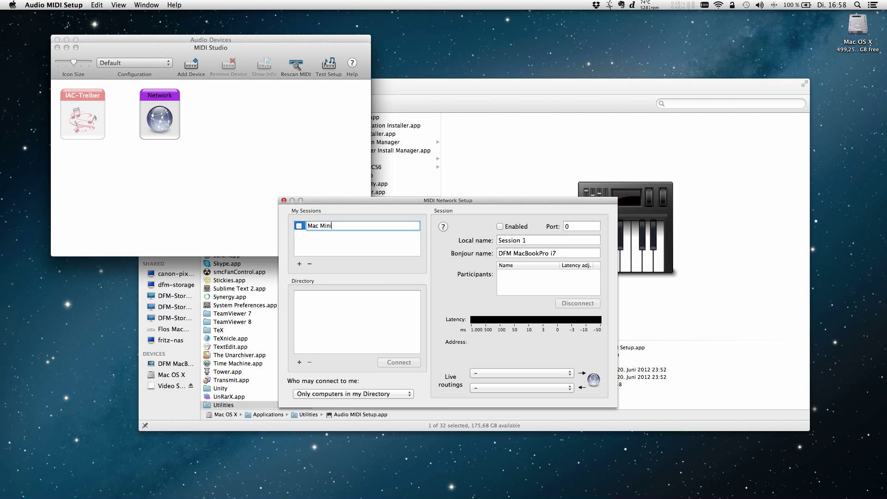
type(" – Remote")
key("Return")
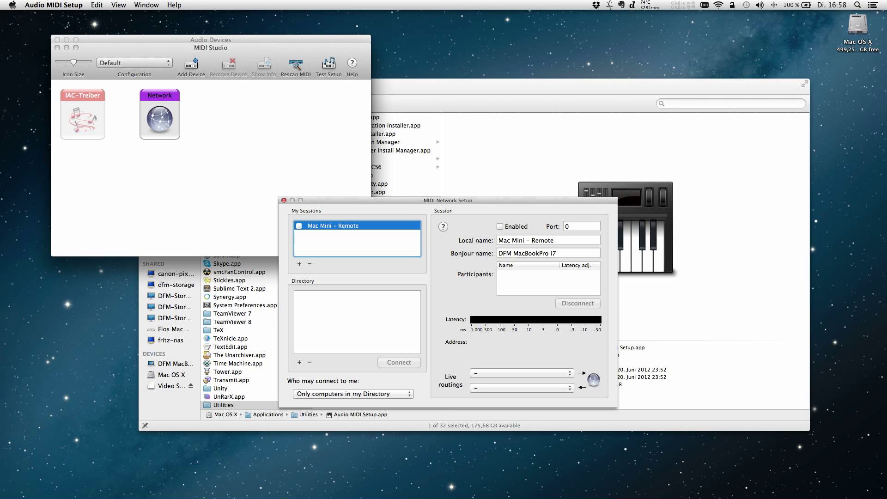
- Copy the session name into the Bonjour name field and enable the session
key("Return")
key("super+c")
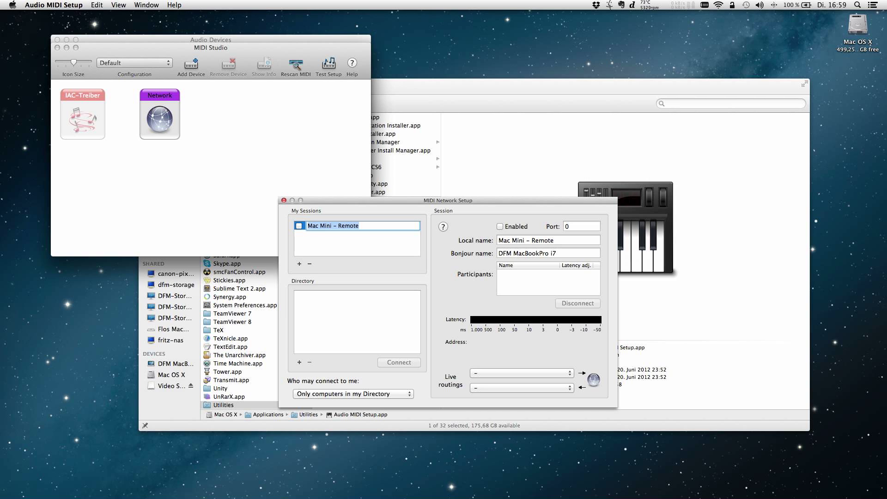
left_click(553, 253)
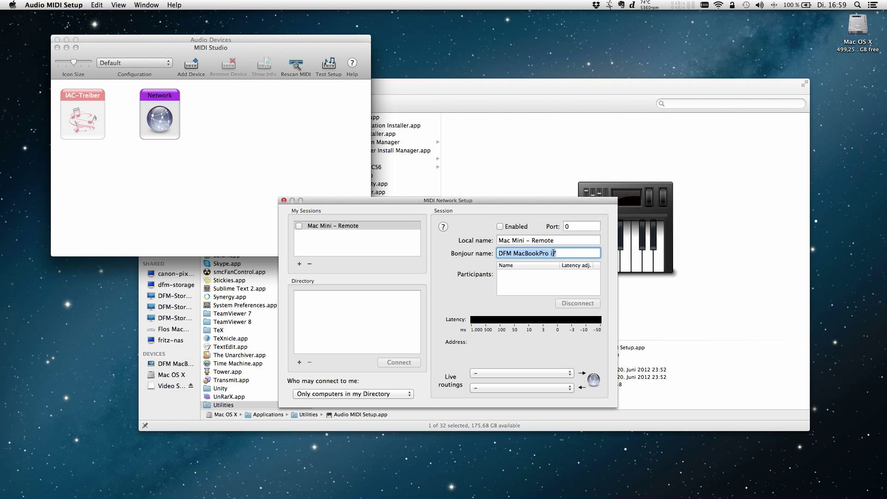
key("super+v")
key("super+a")
left_click(299, 226)
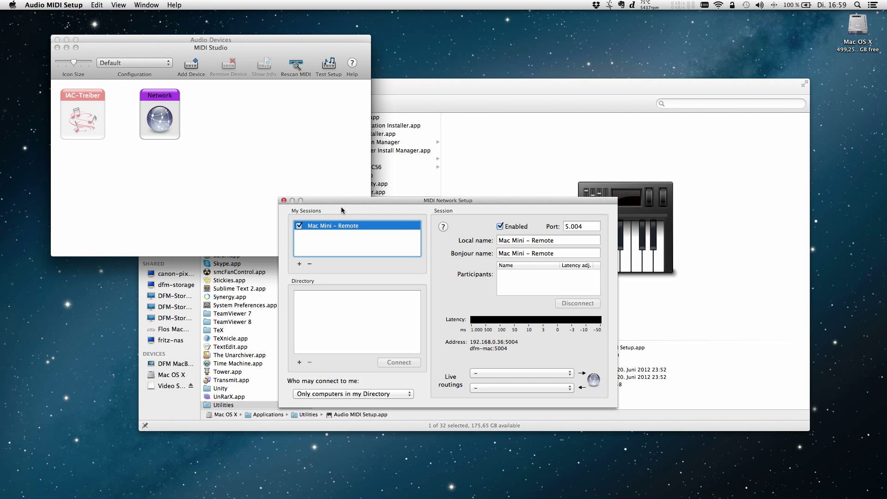
- Connect the iPhone from the Directory to the Mac Mini – Remote session
left_click_drag(348, 201, 342, 104)
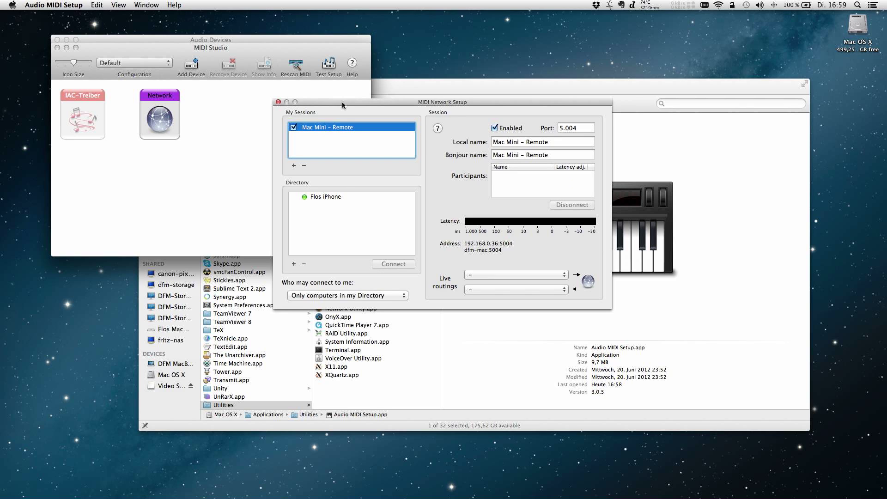
left_click(339, 197)
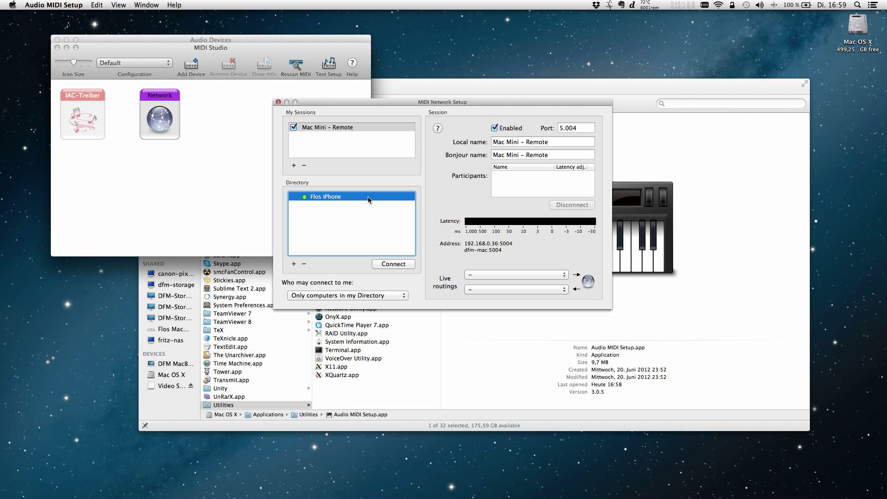
left_click(360, 129)
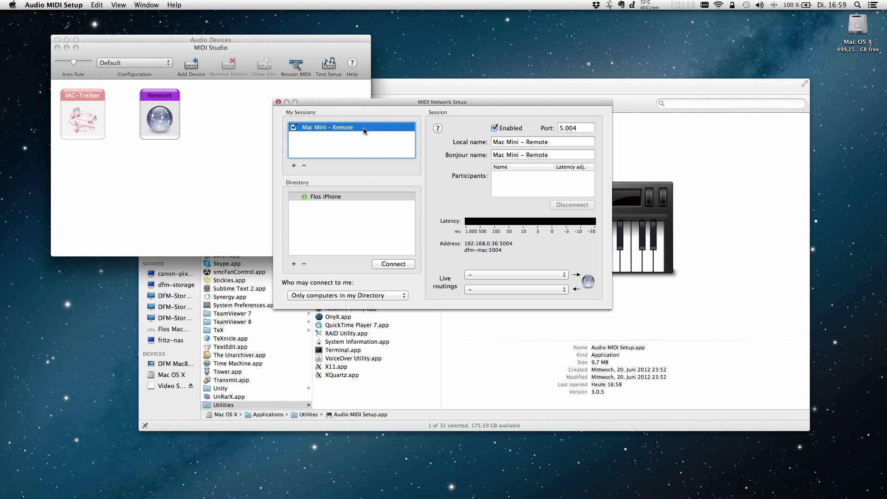
left_click(355, 198)
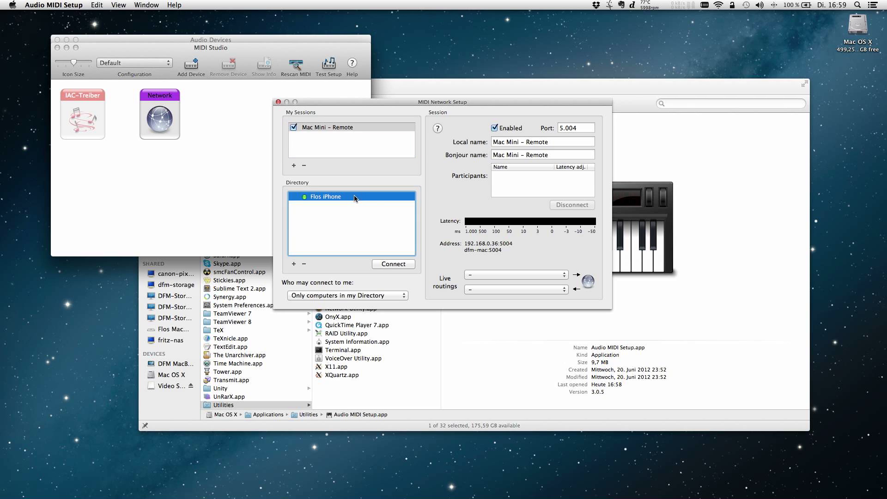
left_click(393, 264)
left_click(523, 176)
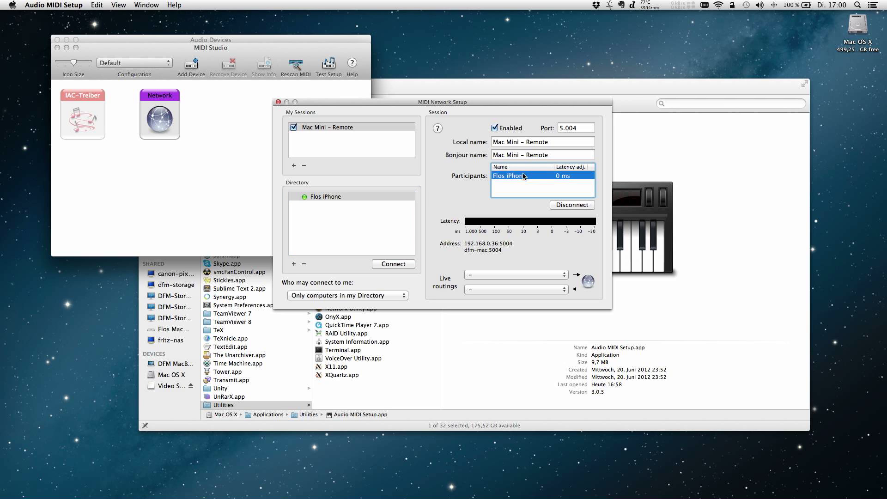
- In Logic Pro's Project Settings > Synchronization > MIDI, send MTC to Network Mac Mini – Remote
mouse_move(519, 498)
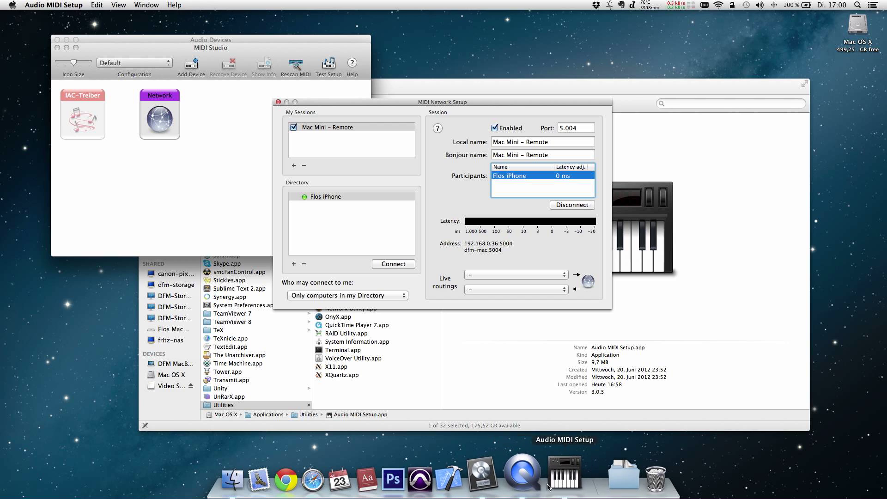
left_click(504, 482)
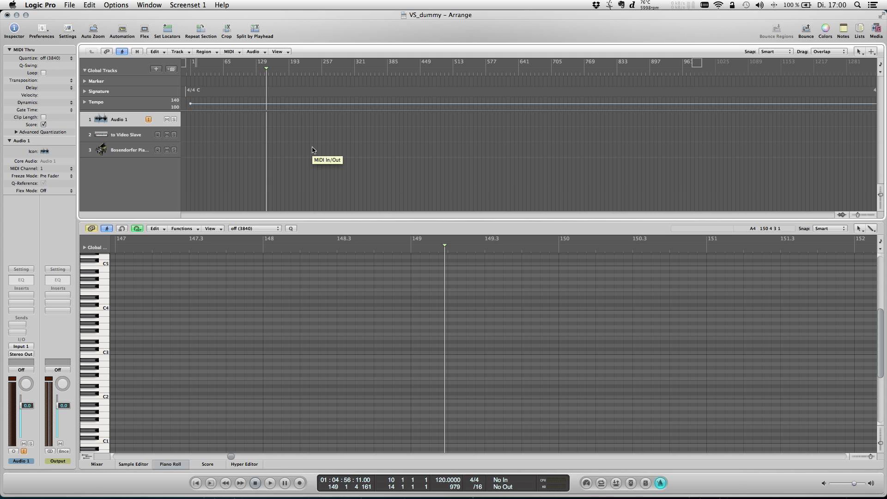
left_click(660, 483)
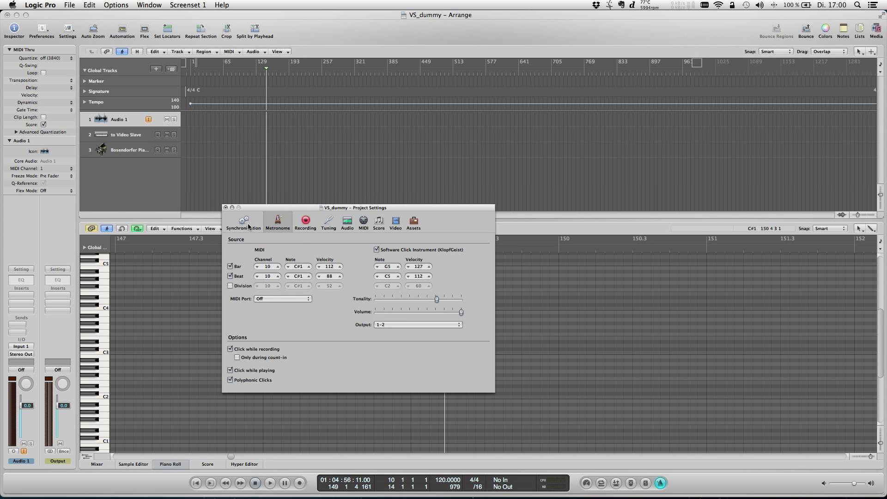
left_click(247, 224)
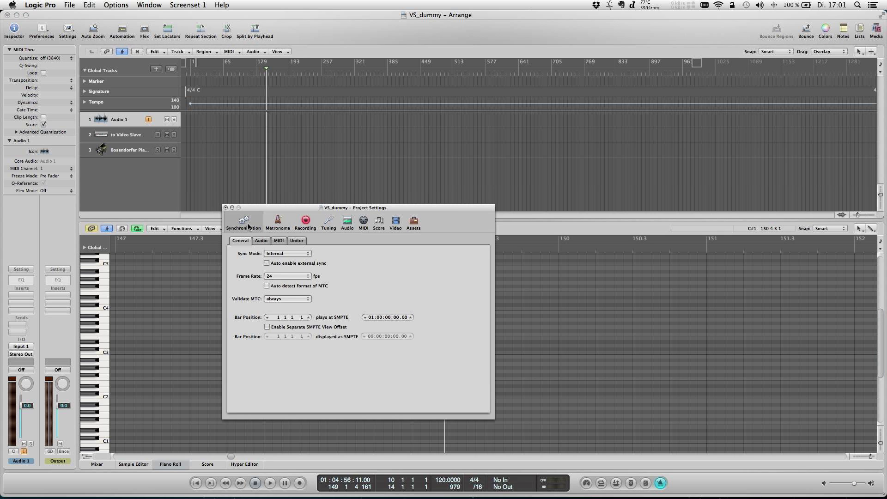
left_click(279, 241)
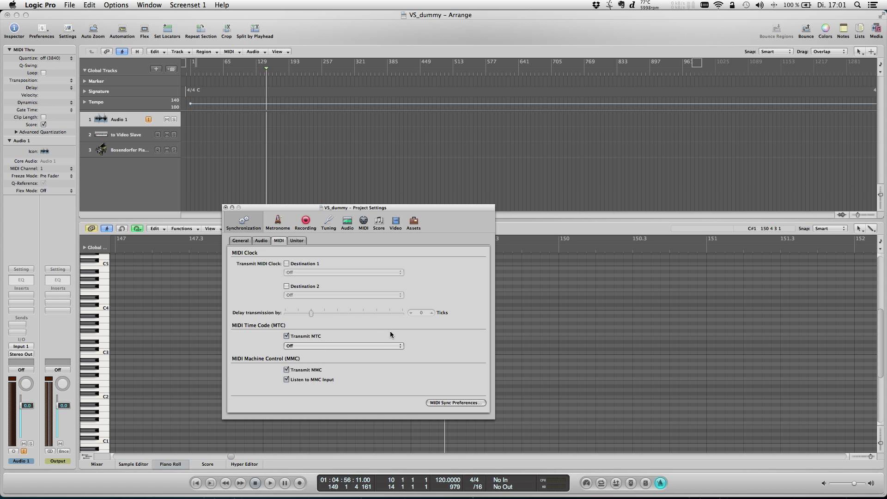
left_click(401, 346)
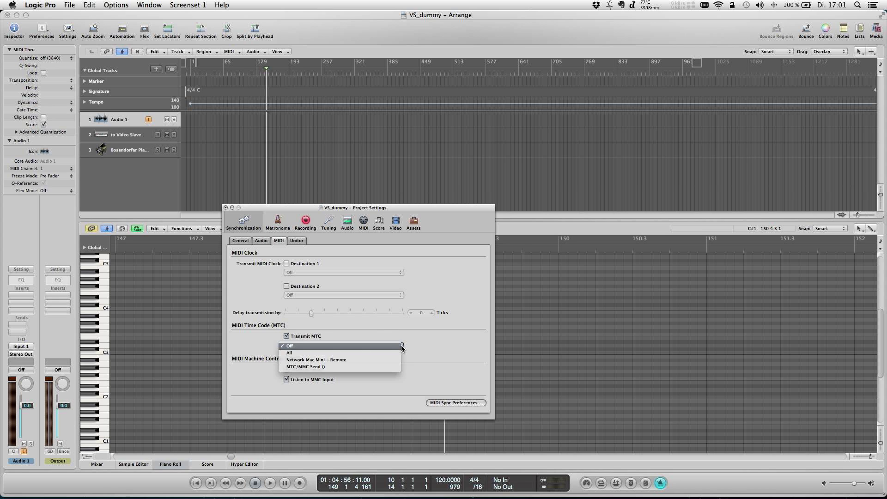
left_click(335, 361)
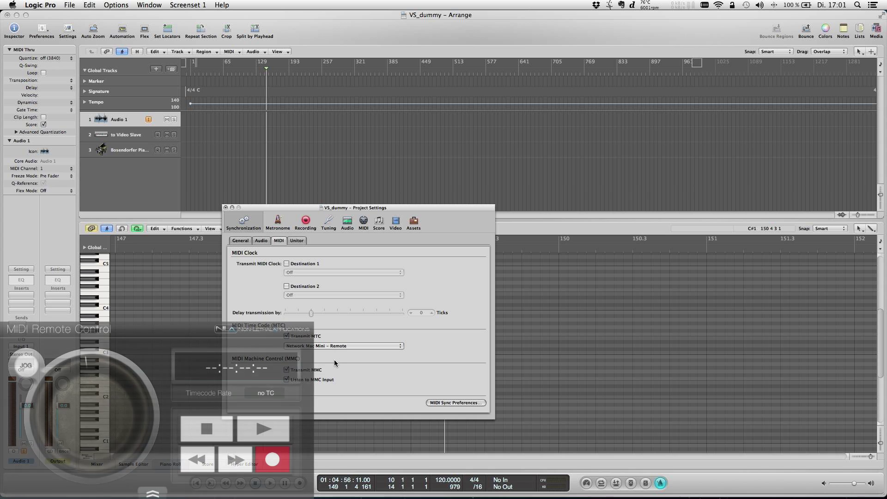
- Close Project Settings and jump the playhead to around bars 131, 114, then 135
left_click(226, 208)
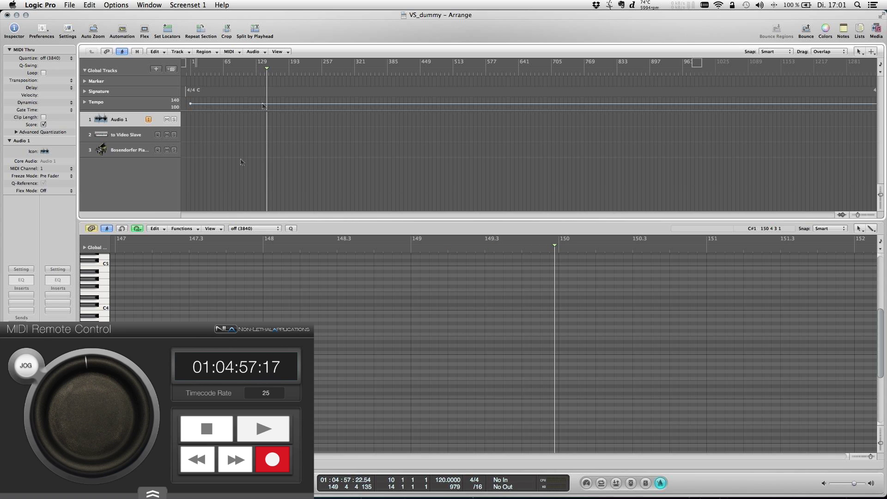
left_click(258, 77)
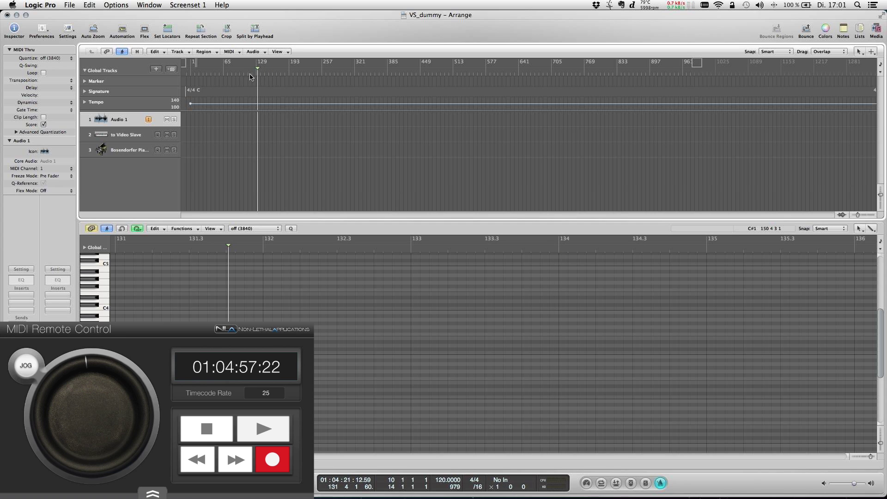
left_click(249, 76)
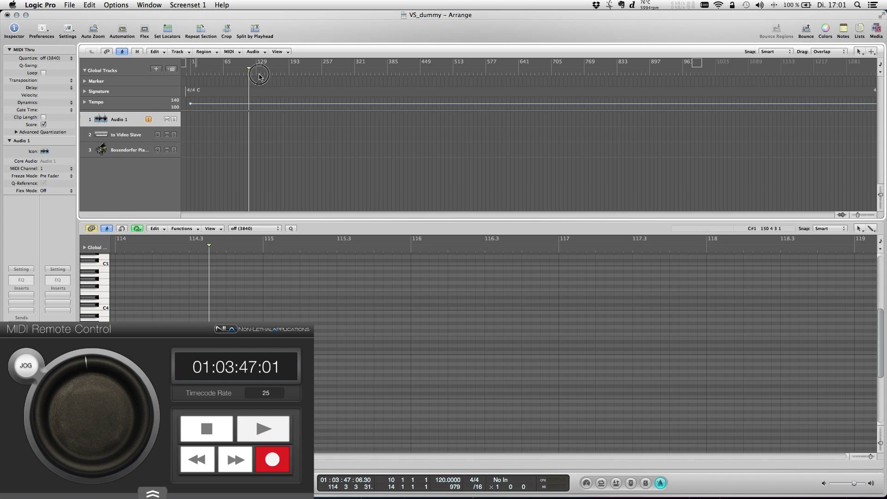
left_click(260, 77)
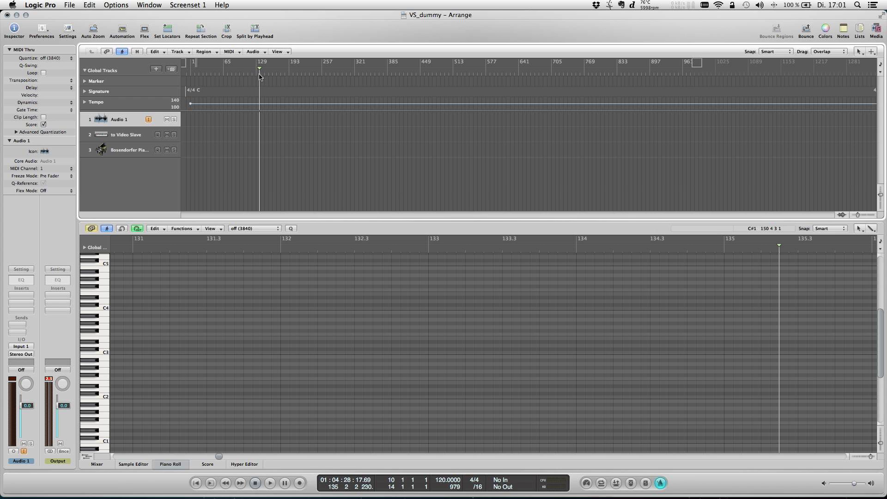
- Move Logic's playhead to bar 133, then return to Audio MIDI Setup and select the iPhone in Directory
left_click(259, 77)
key("super+Tab")
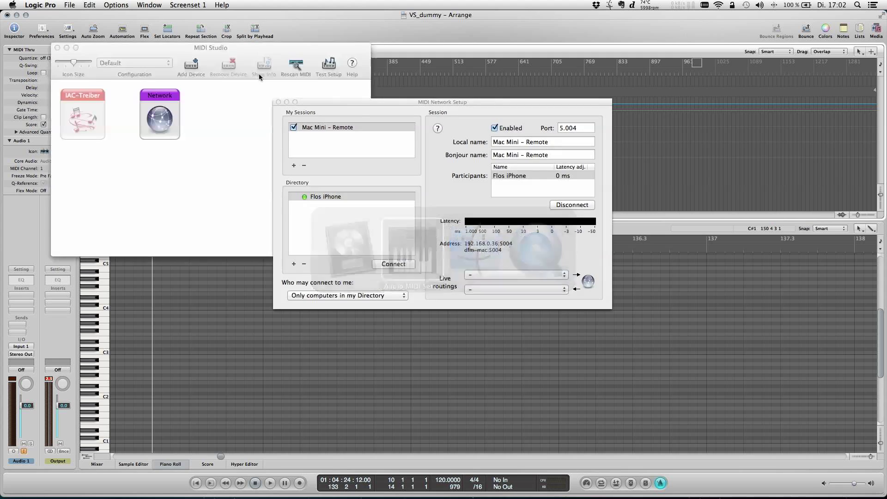
left_click(335, 198)
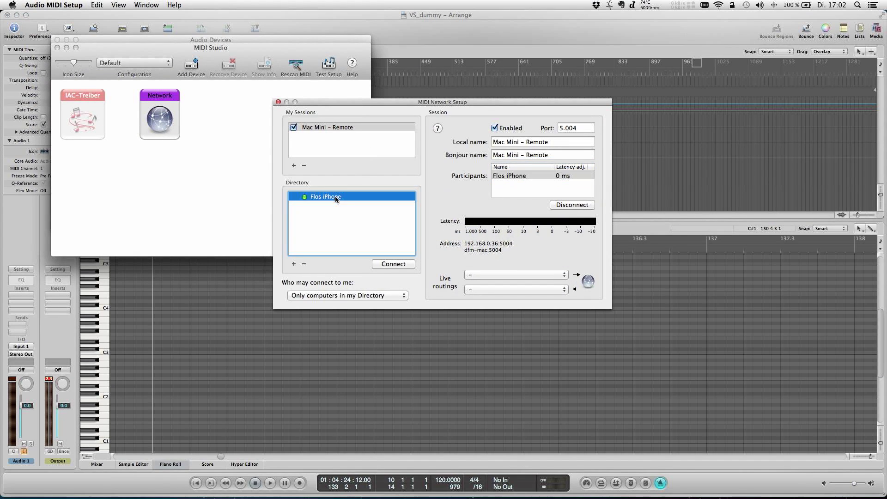